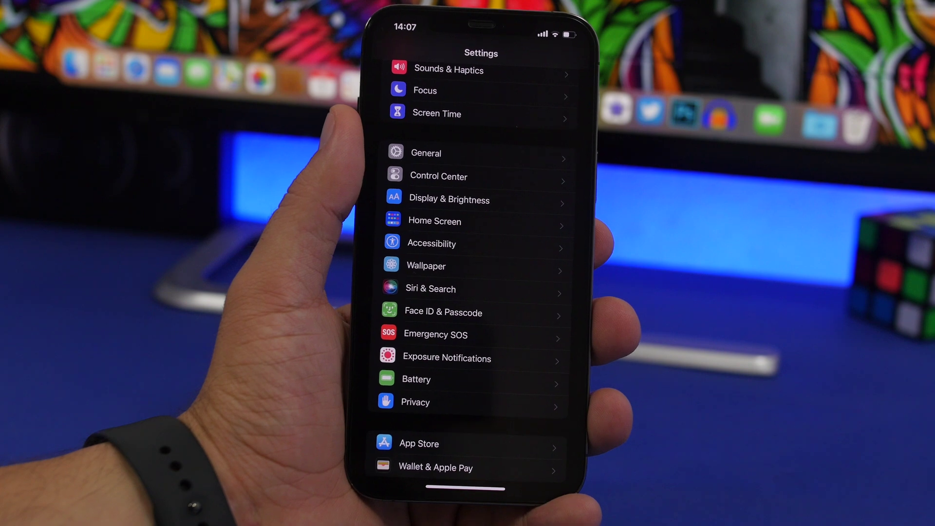
scroll(476, 292, down, 5)
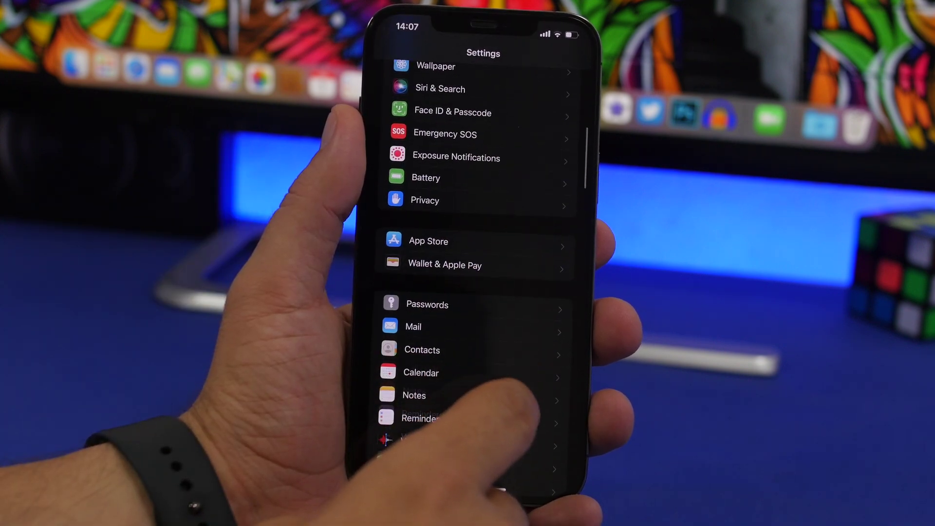
Go to Calendar's Subscribed Calendars, listing two 'Click OK To Continue' spam entries and Funny holidays
click(423, 290)
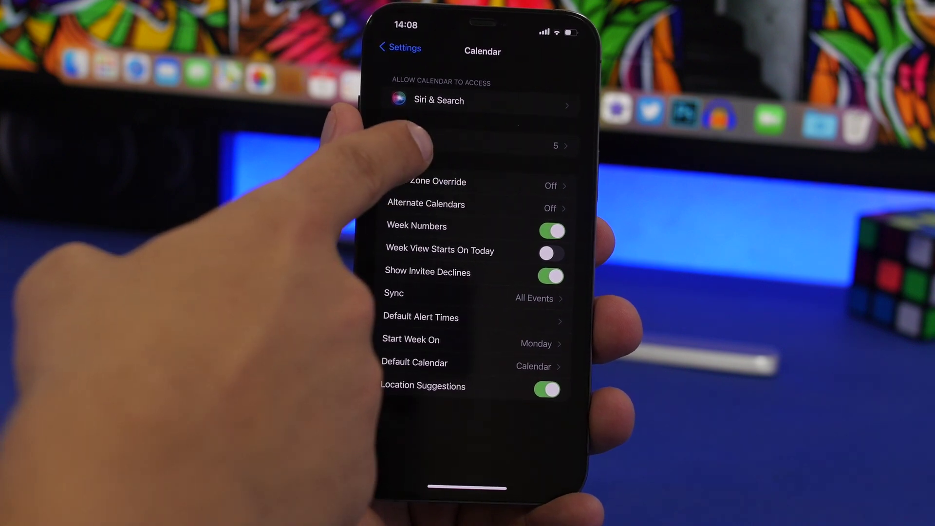
click(406, 140)
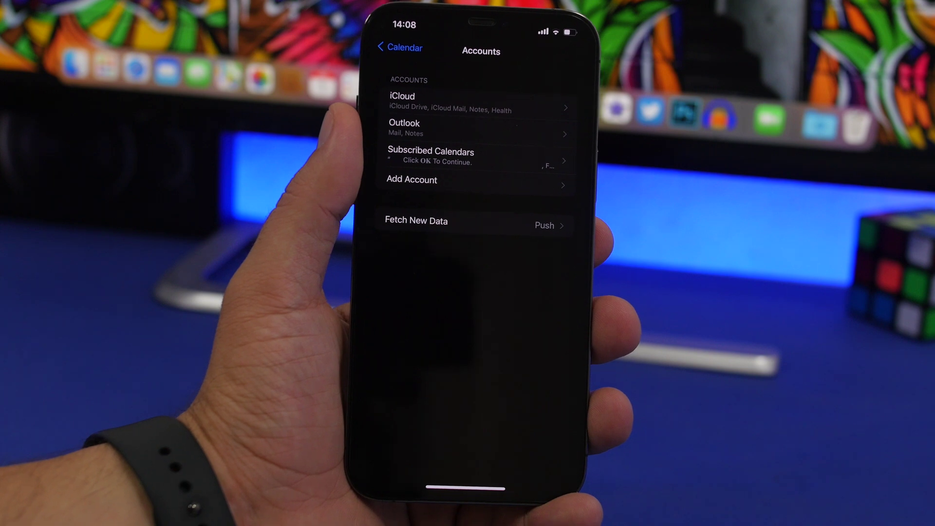
click(420, 155)
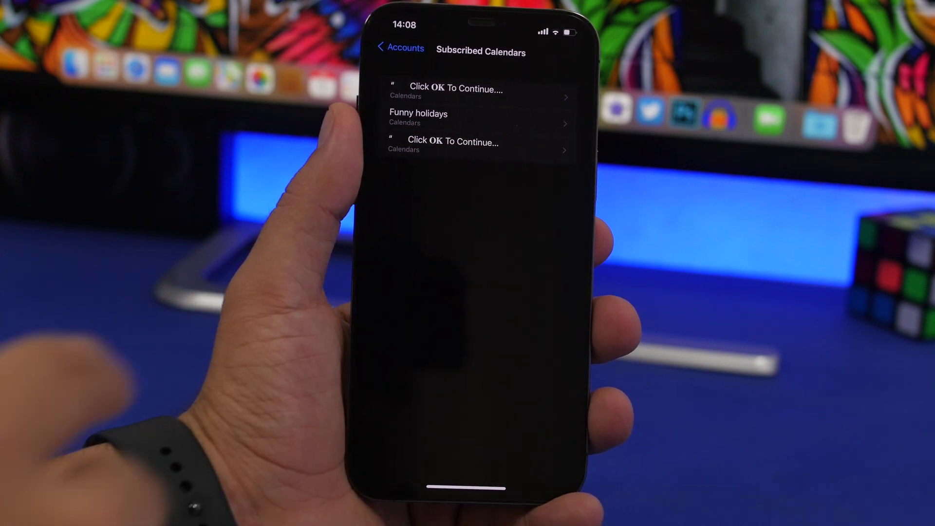
Delete one 'Click OK To Continue' spam subscription account and confirm the deletion
click(453, 144)
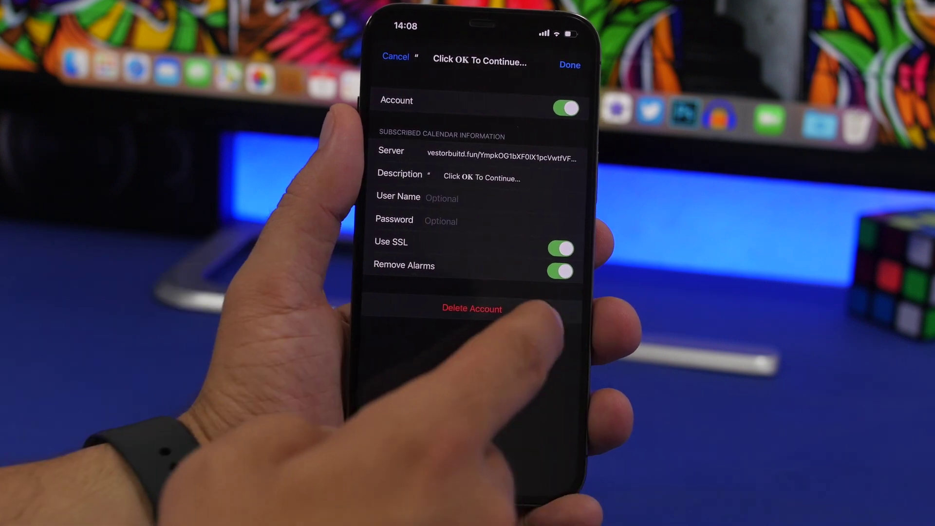
click(474, 309)
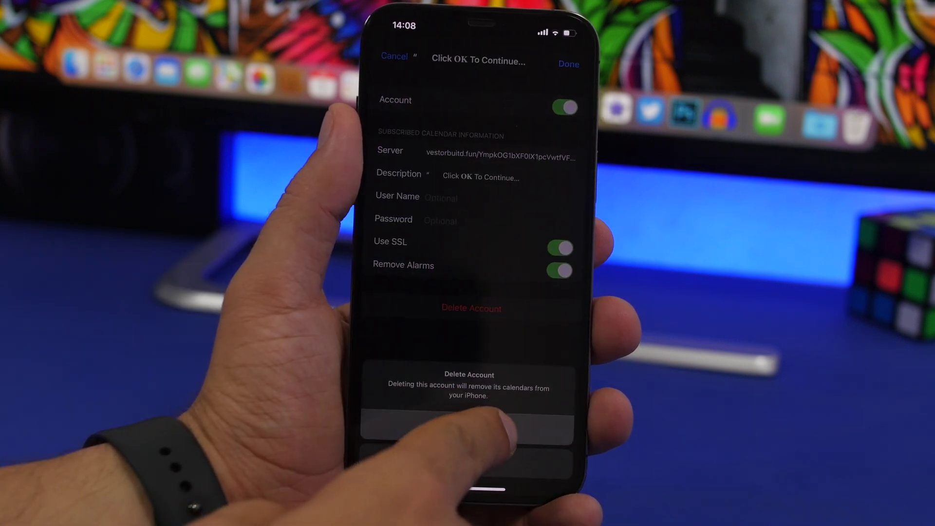
click(479, 428)
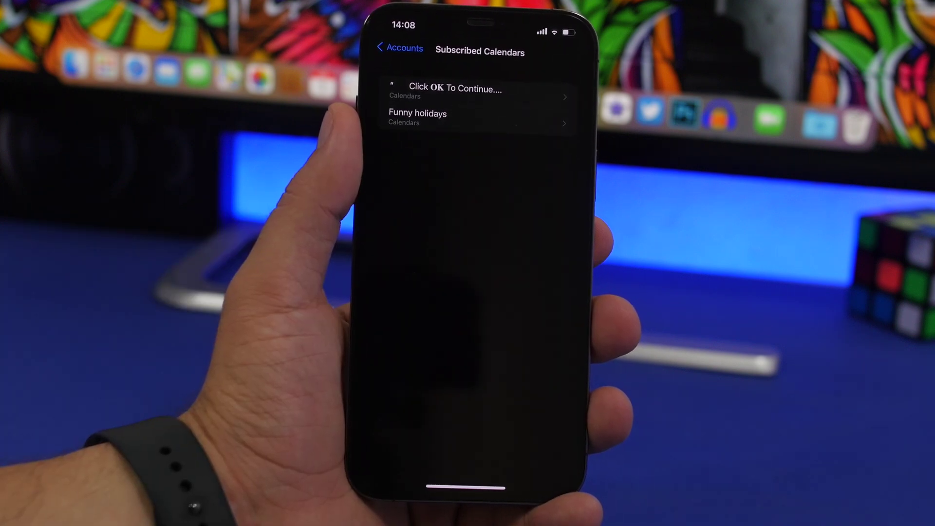
Launch Calendar, inspect the spam 'Click OK' calendar's settings unchanged, and return to July 2021
drag(464, 489, 479, 380)
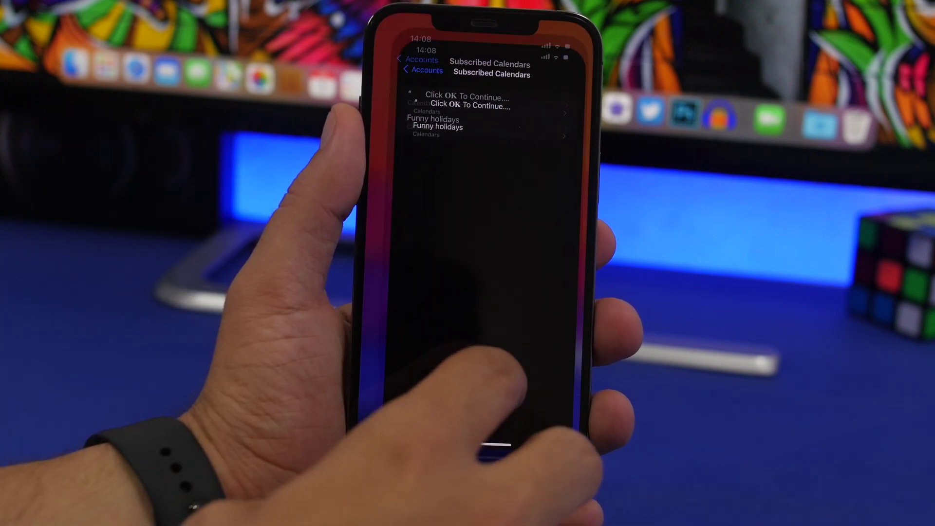
click(458, 73)
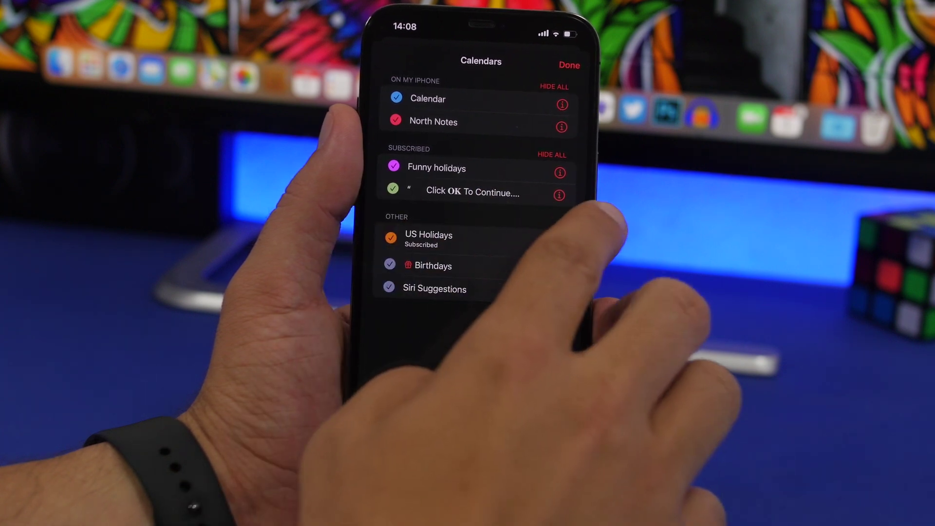
click(558, 195)
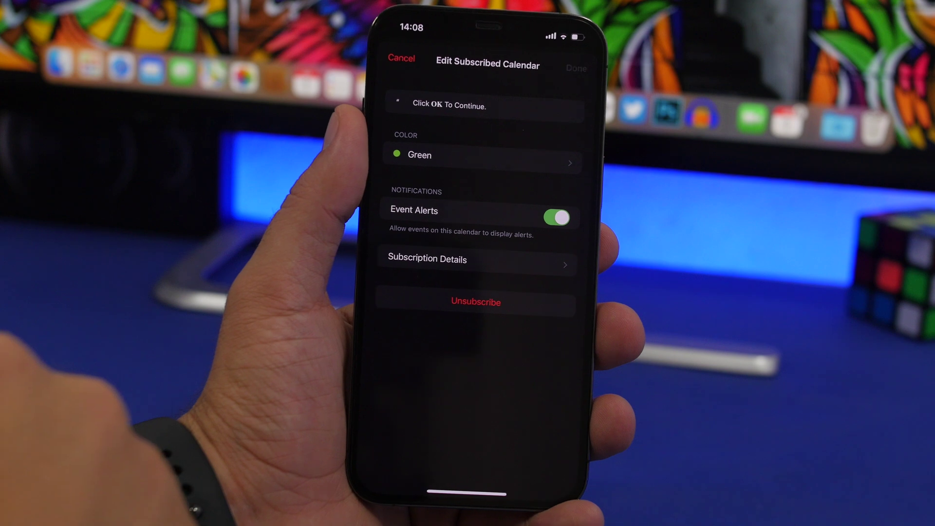
click(391, 60)
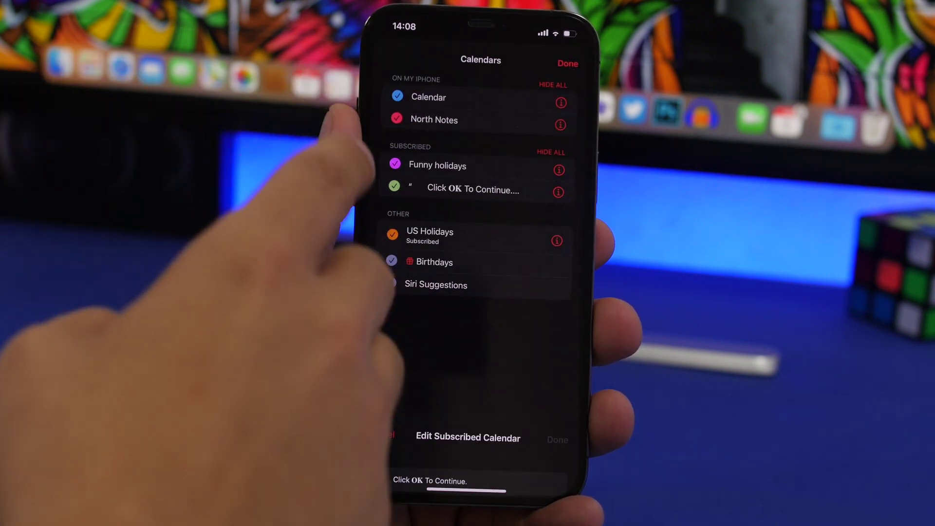
click(566, 62)
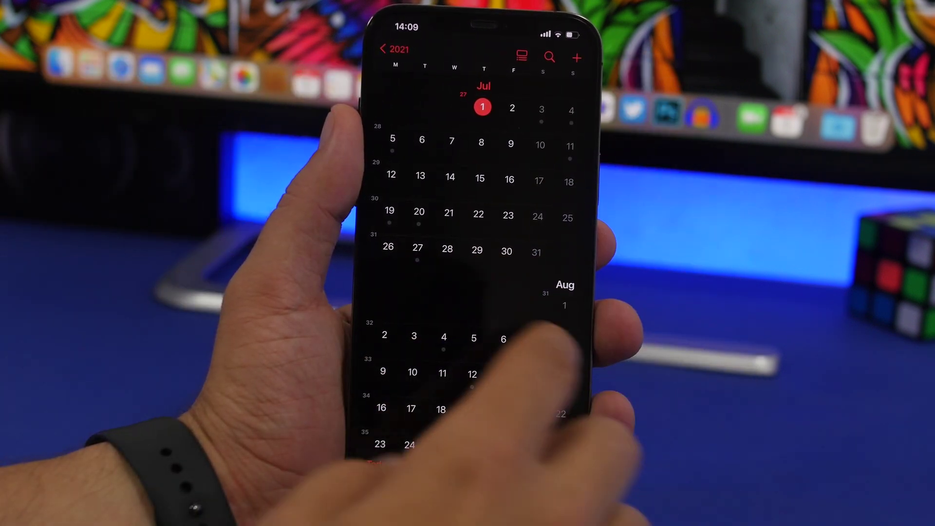
Show July's events as a day list beneath the month grid
click(519, 60)
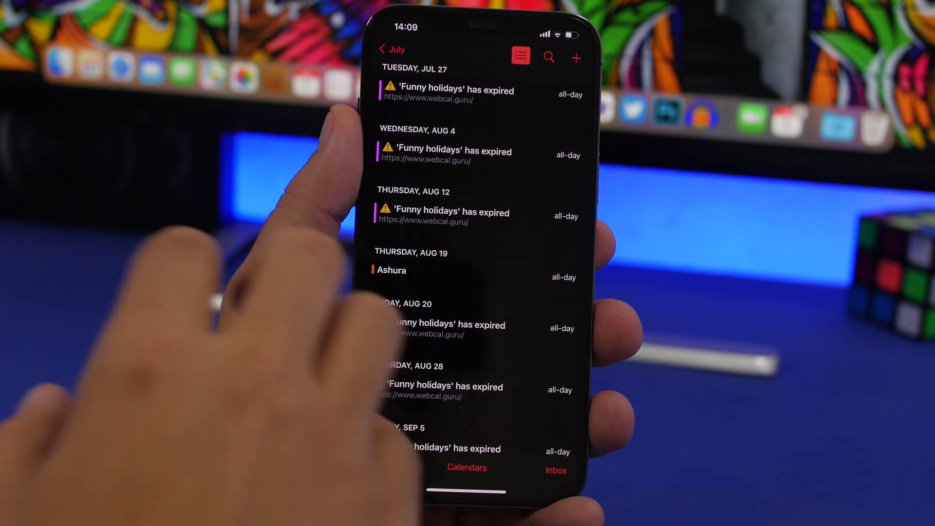
click(391, 49)
click(544, 56)
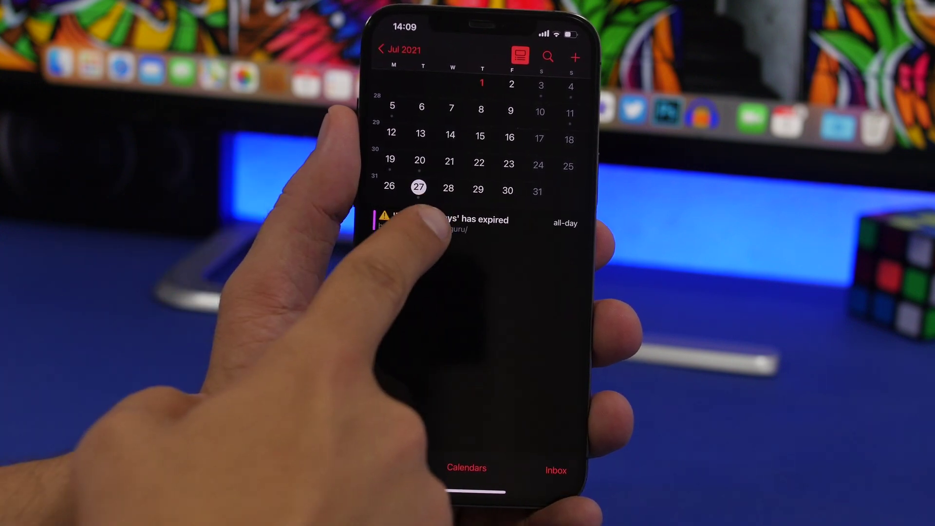
Unsubscribe from Funny holidays via its expired-notice event, deleting its events
click(438, 223)
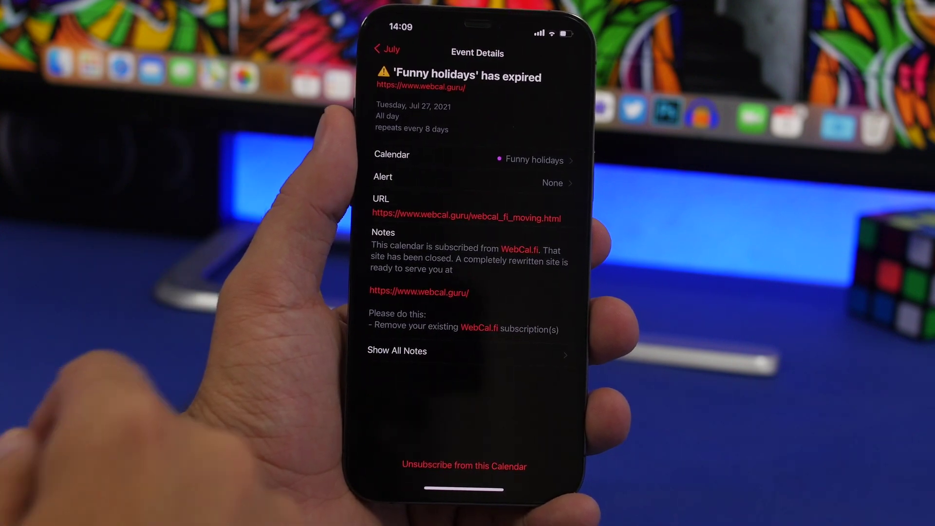
click(438, 463)
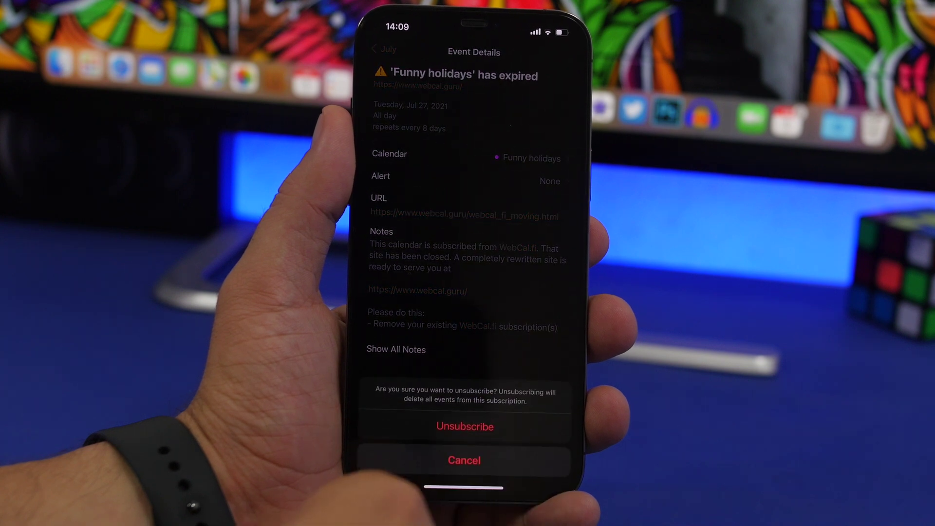
click(464, 428)
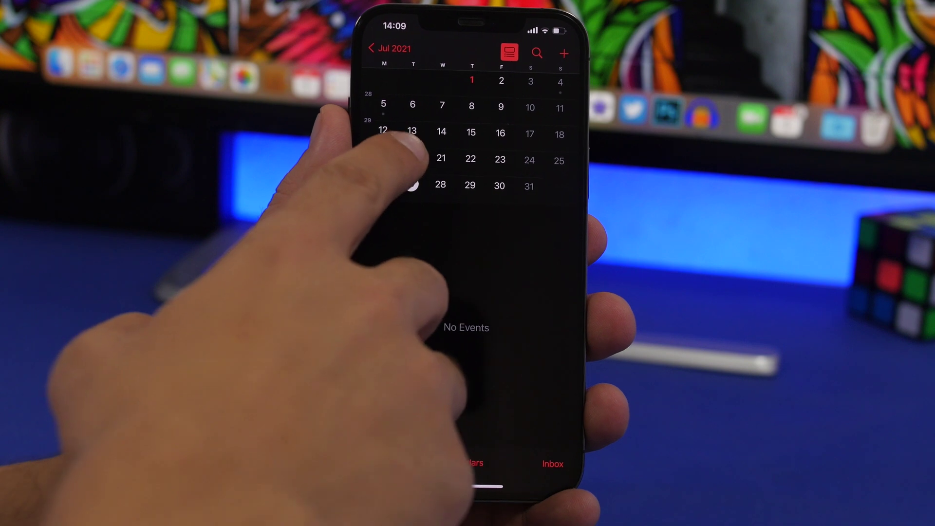
click(413, 158)
Confirm July 5 has no leftover spam, then close Calendar to the home screen
click(383, 104)
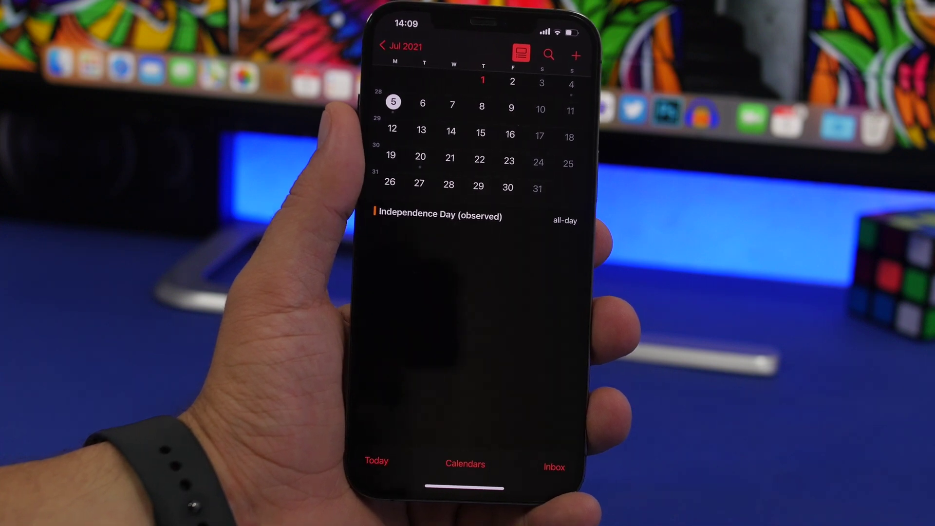
drag(464, 488, 463, 329)
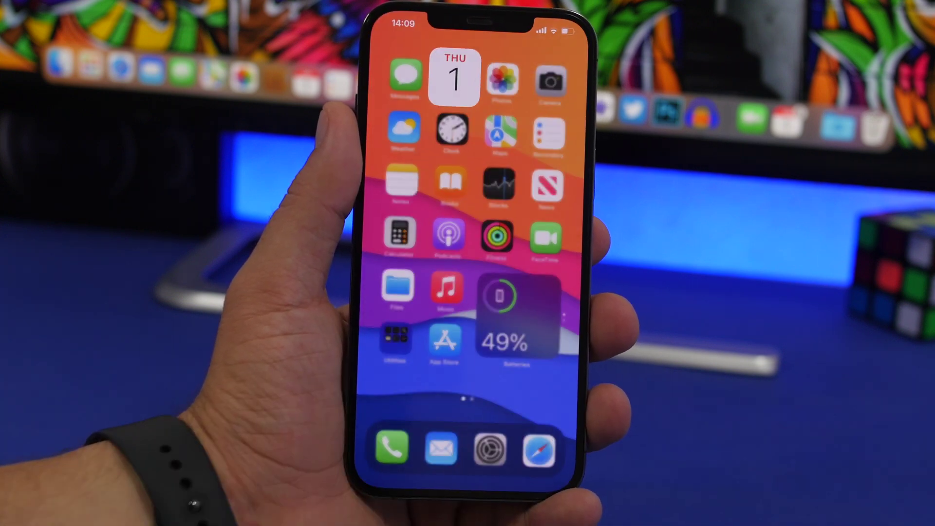